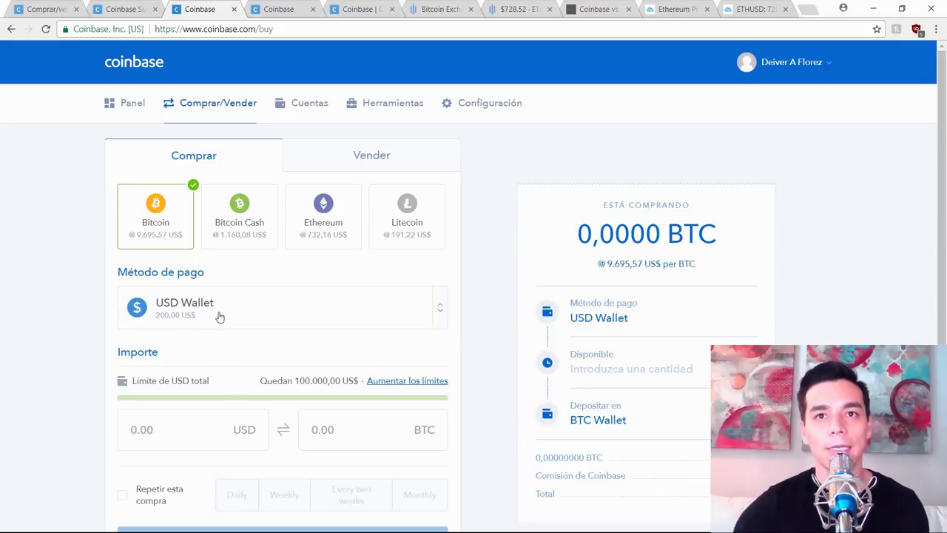
Check the Coinbase dashboard and the support article listing conversion fees by payment method.
click(279, 9)
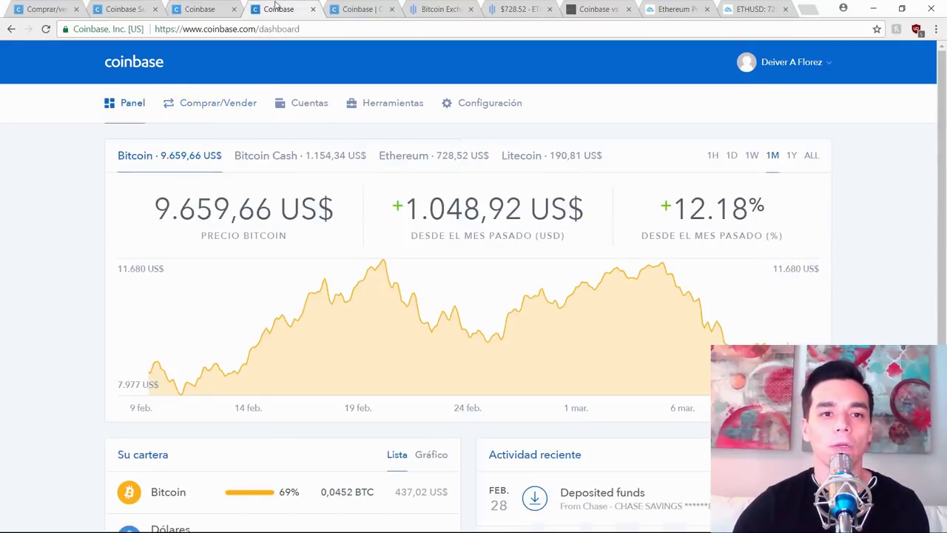
key(ctrl+Tab)
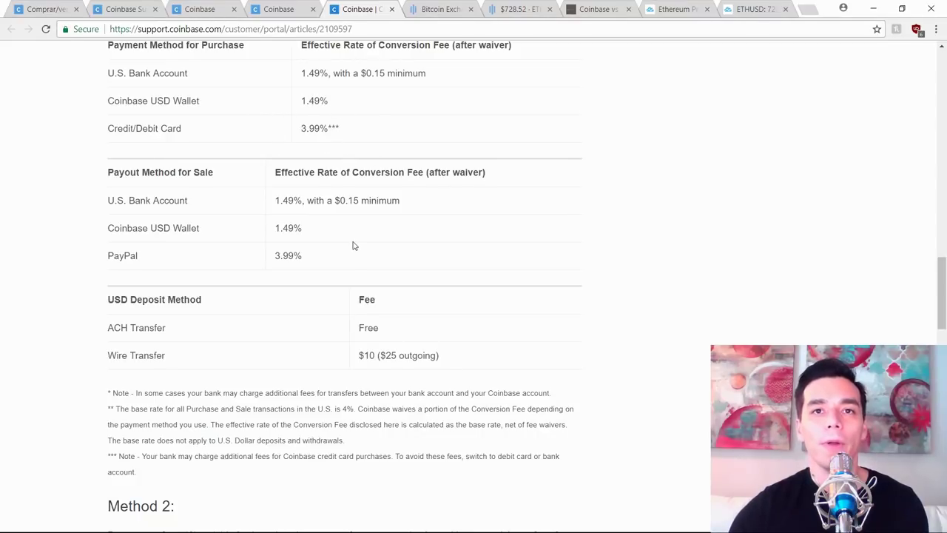
Fill in a Bitcoin purchase of 200 USD on Coinbase with the Chase savings account as the payment method.
click(200, 12)
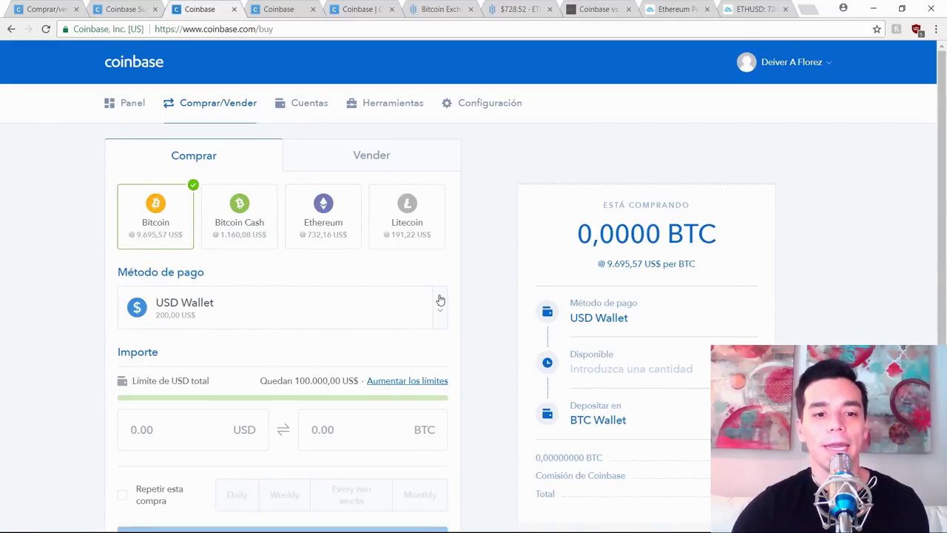
scroll(440, 299, down, 3)
click(435, 194)
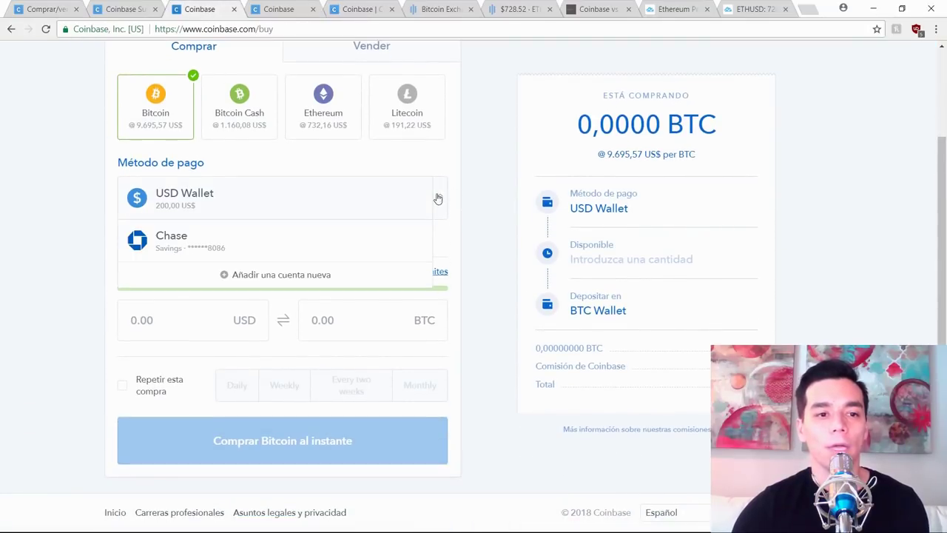
click(276, 234)
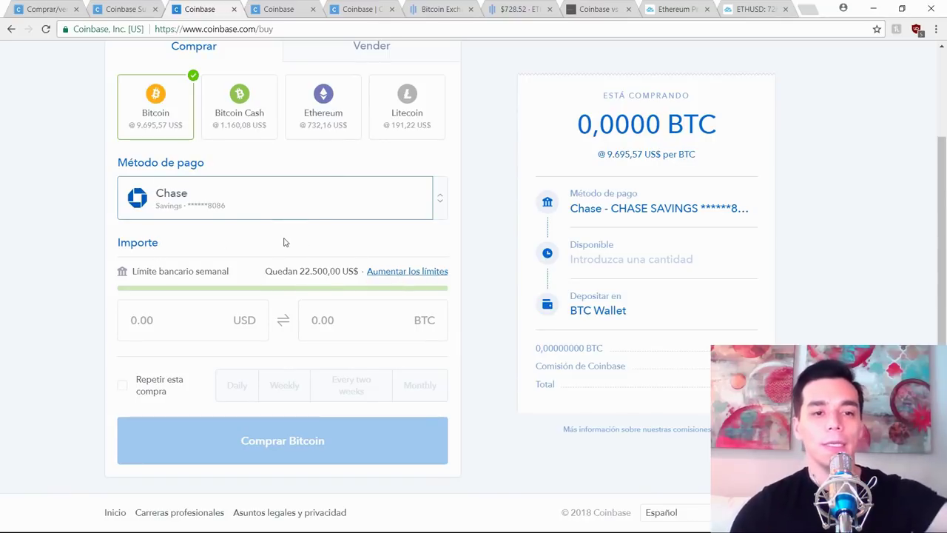
click(175, 320)
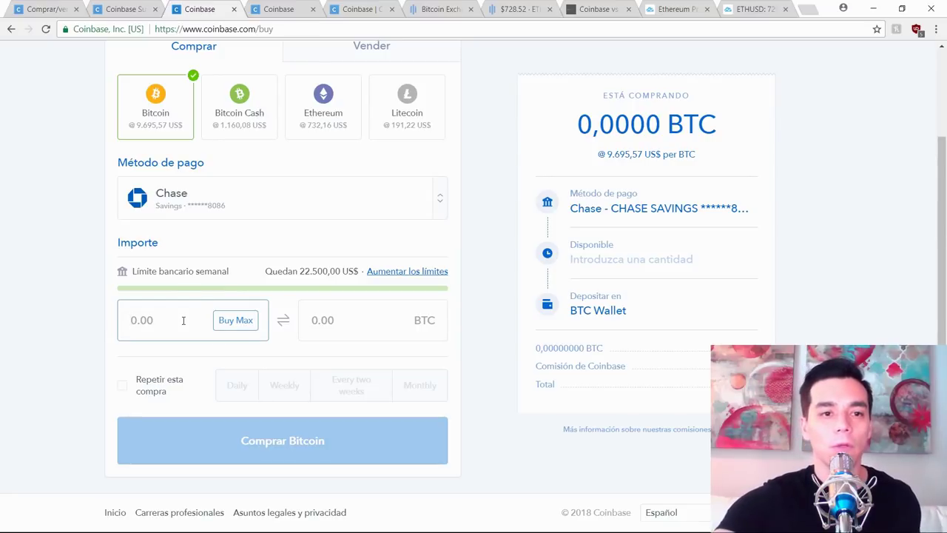
text(200)
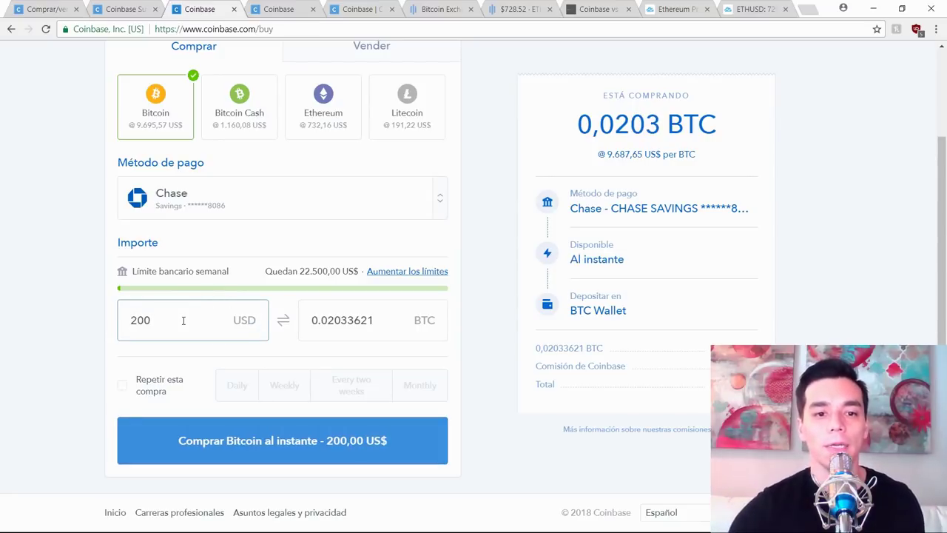
click(339, 363)
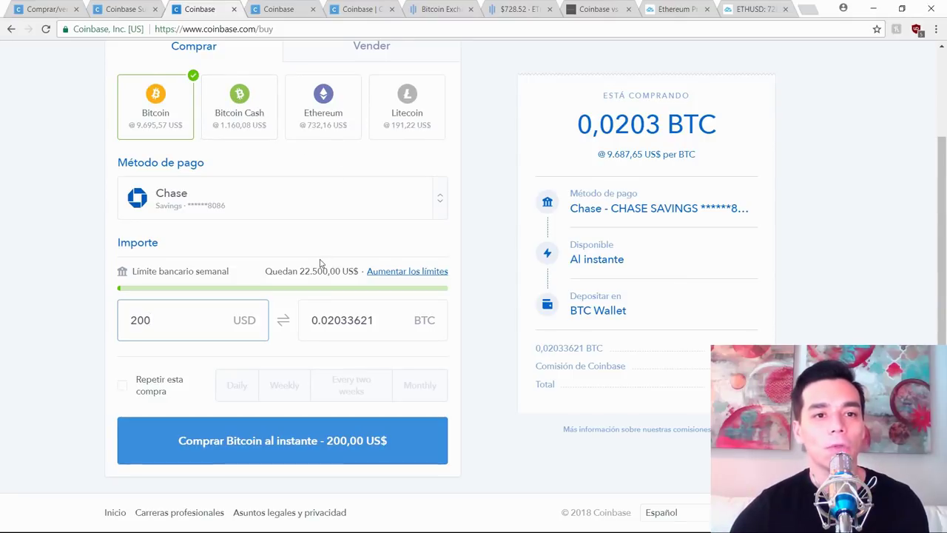
Open the Coinbase accounts overview and find the USD Wallet in the wallet list.
scroll(318, 222, up, 2)
click(130, 106)
click(311, 110)
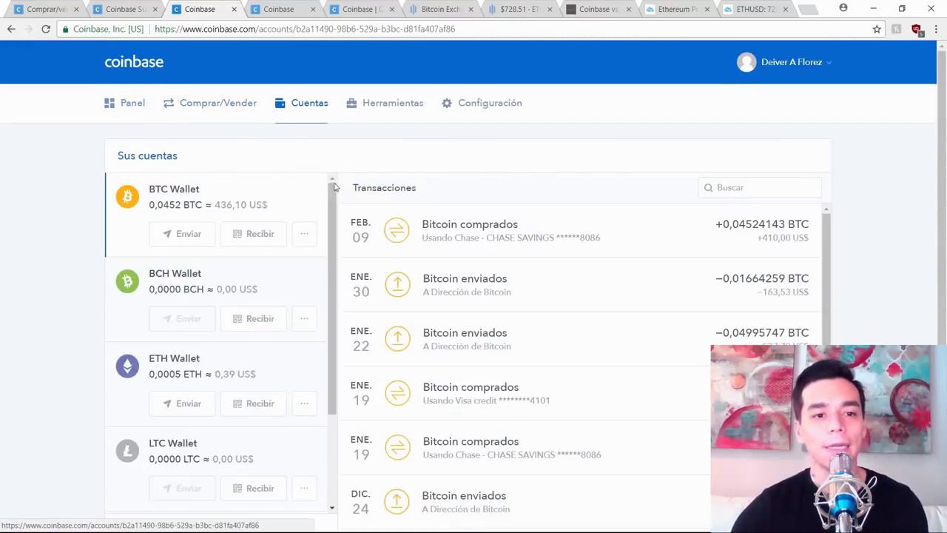
scroll(336, 356, down, 2)
scroll(336, 356, down, 1)
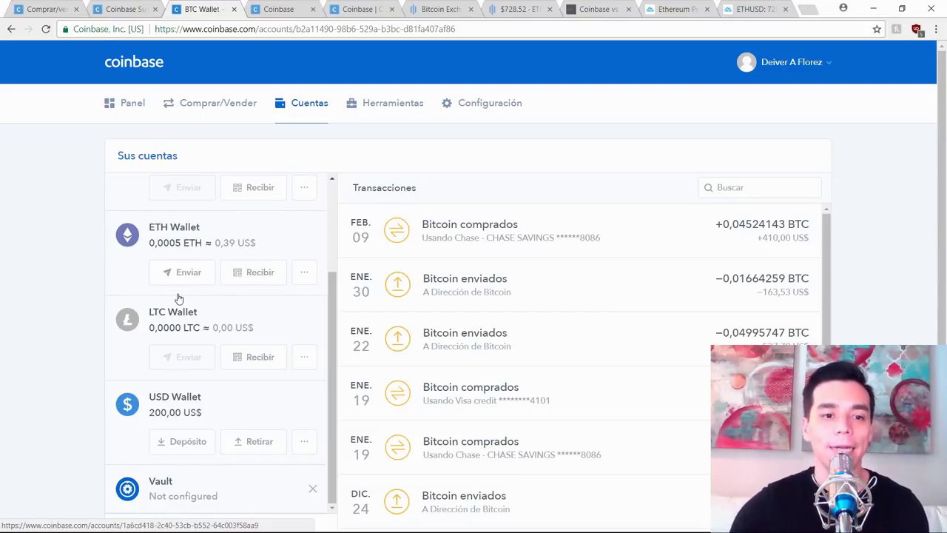
Fill in a 200 USD bank deposit from Chase savings into the USD Wallet and close it without submitting.
click(186, 443)
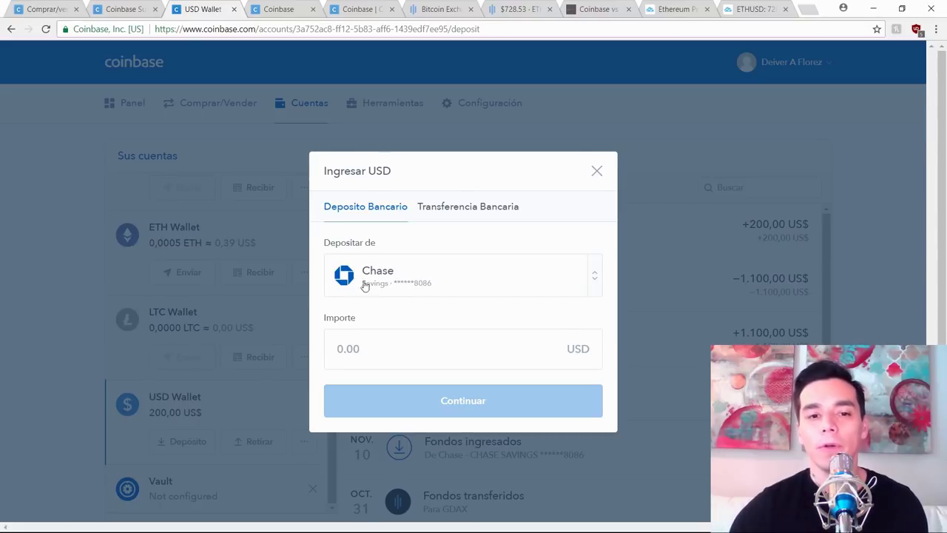
click(367, 353)
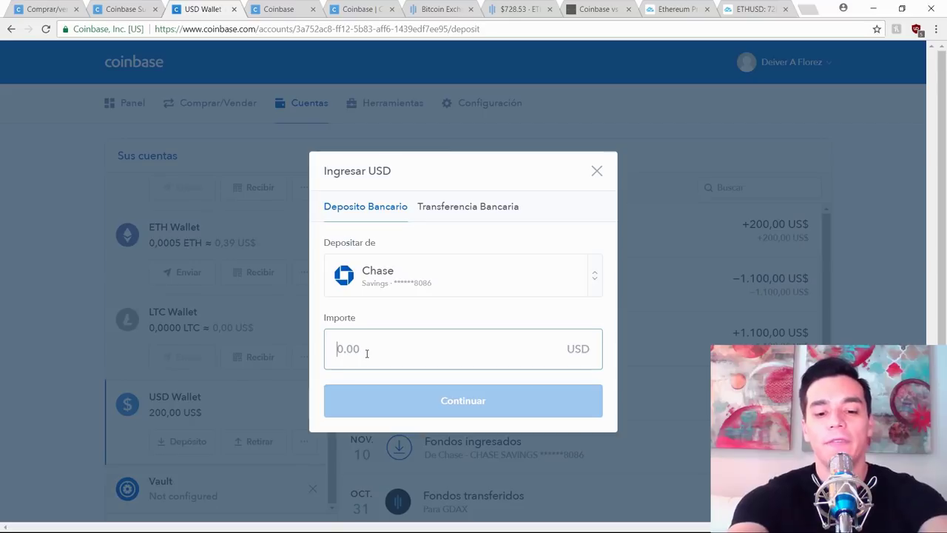
text(200)
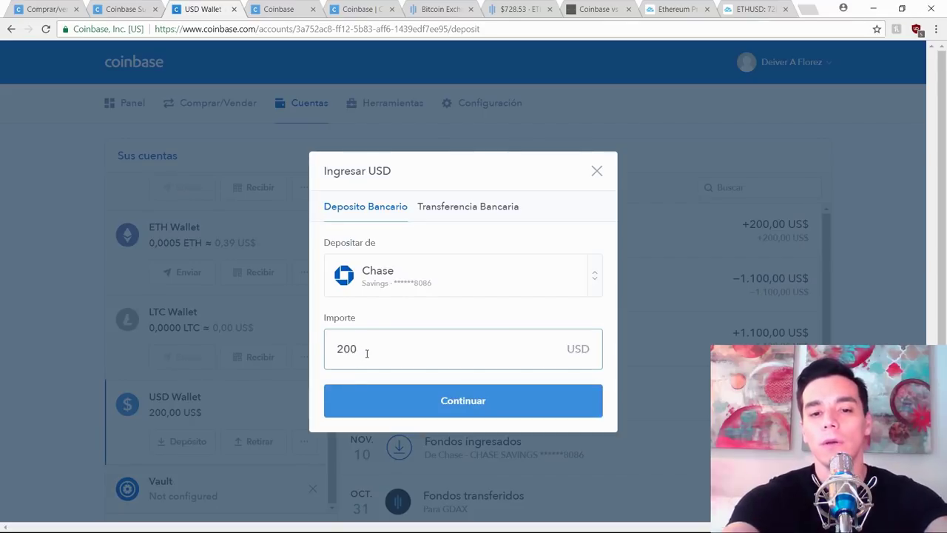
click(596, 171)
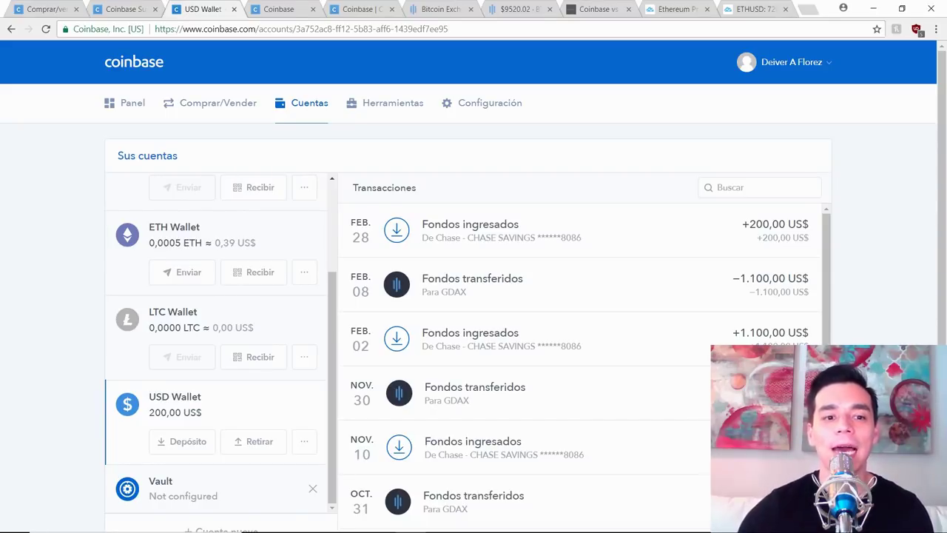
Switch to the GDAX home page and view the BTC/USD trading screen with its product selector.
click(428, 9)
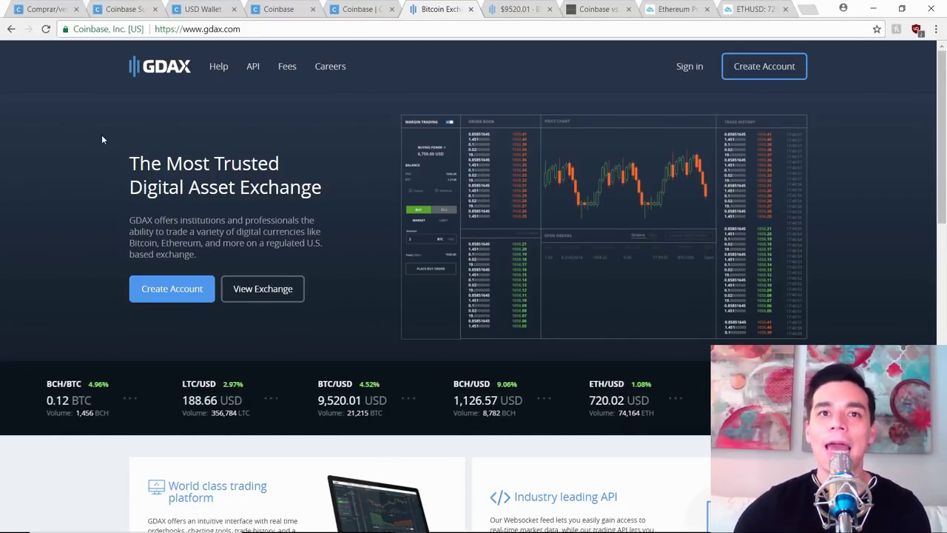
click(527, 8)
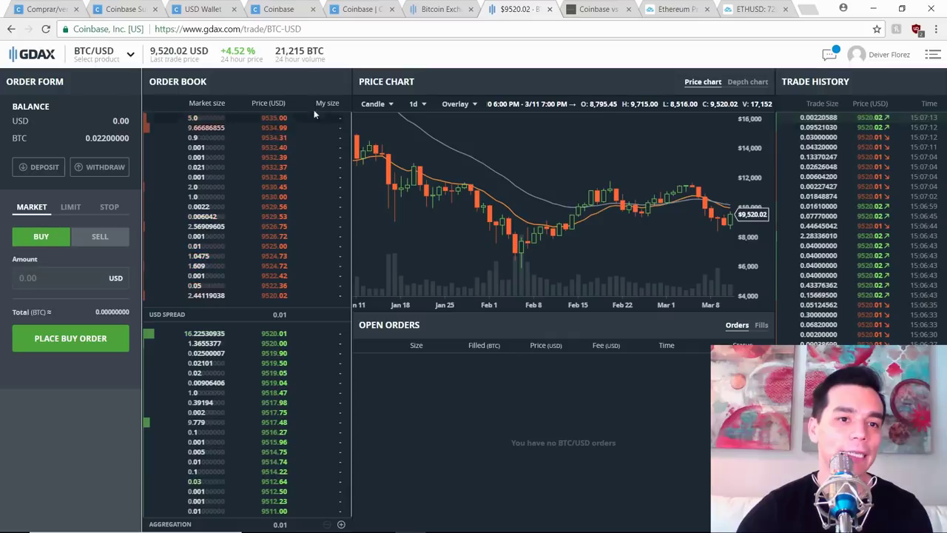
click(118, 51)
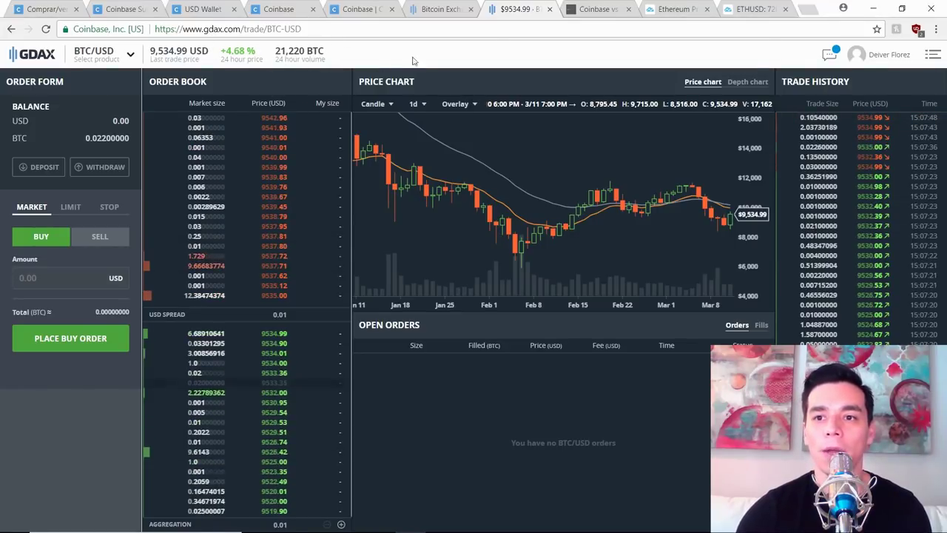
click(934, 56)
click(935, 56)
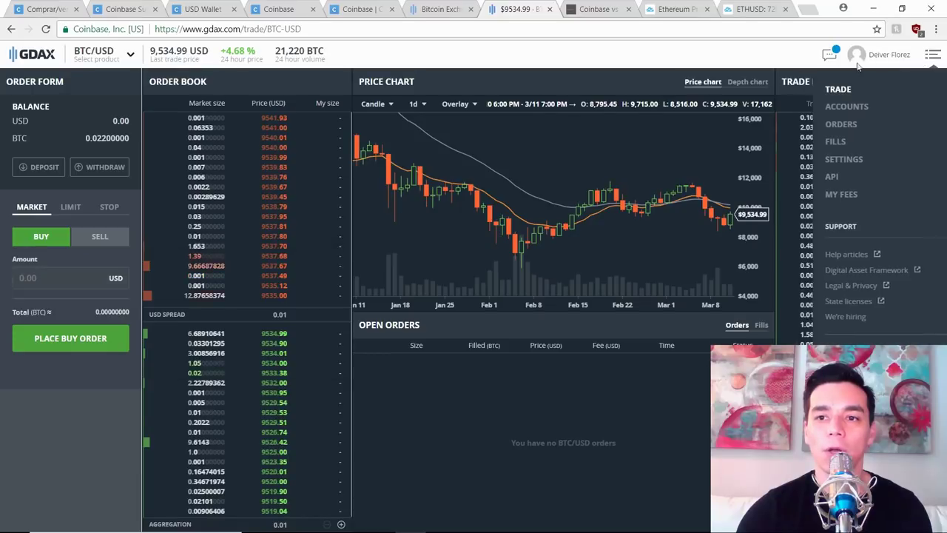
click(937, 56)
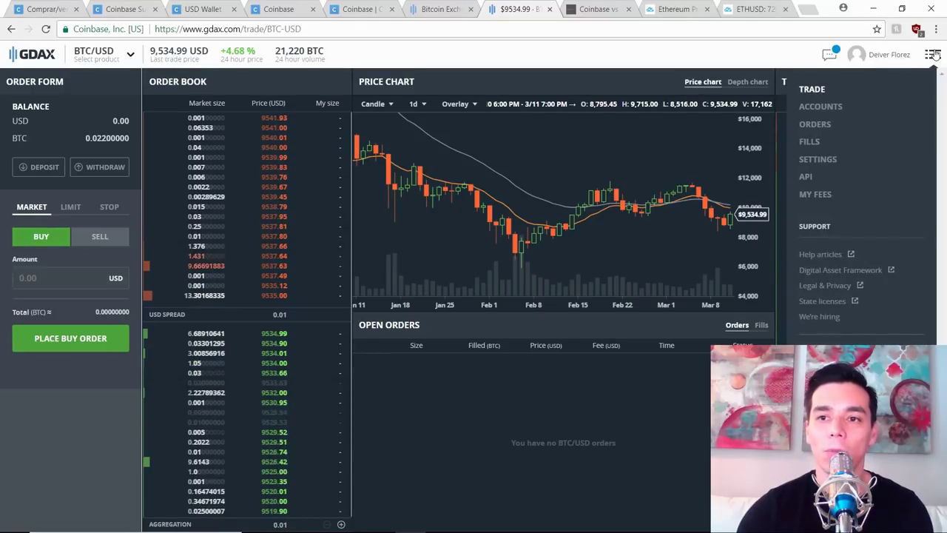
click(937, 56)
click(934, 54)
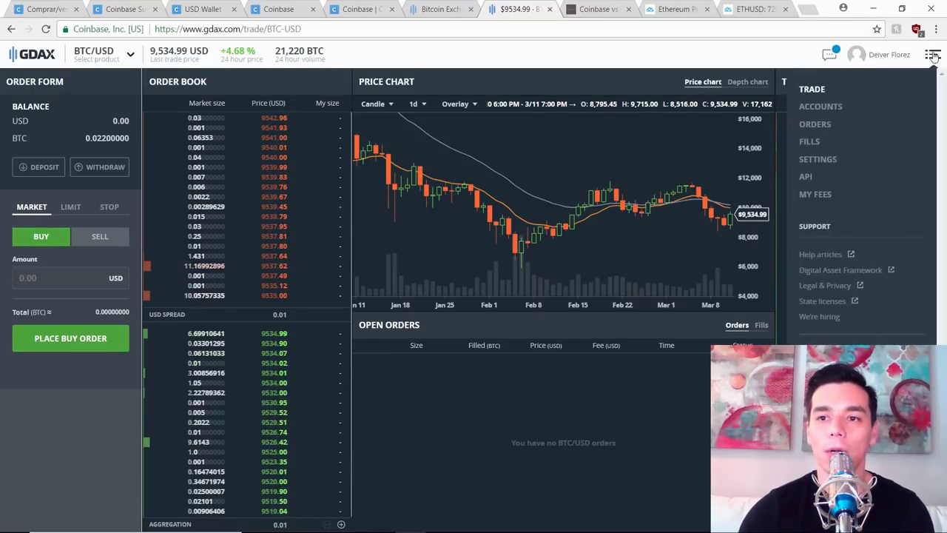
click(935, 53)
click(937, 52)
click(936, 53)
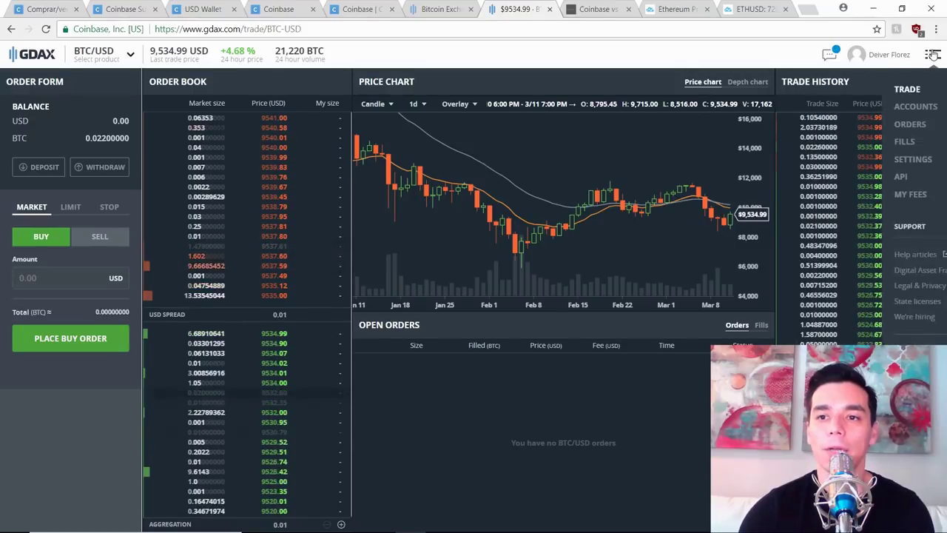
click(934, 54)
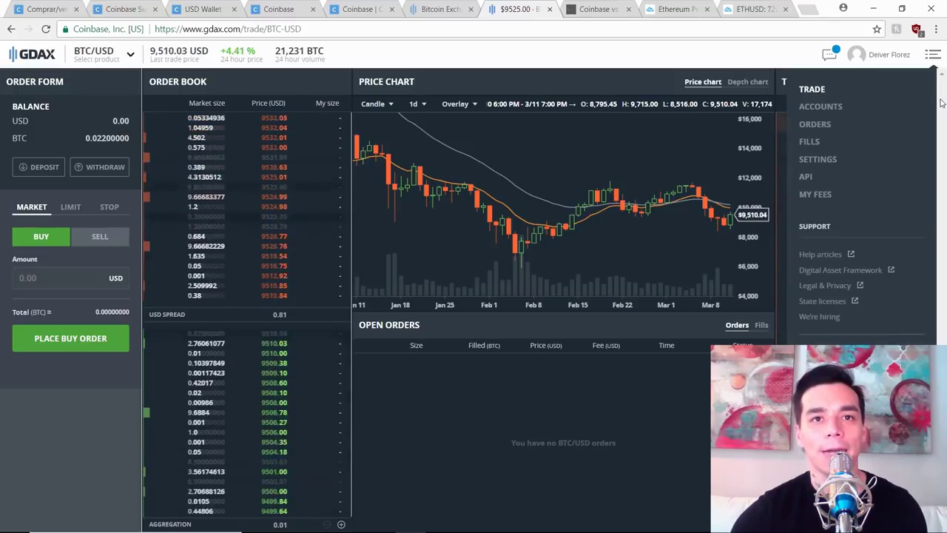
click(937, 54)
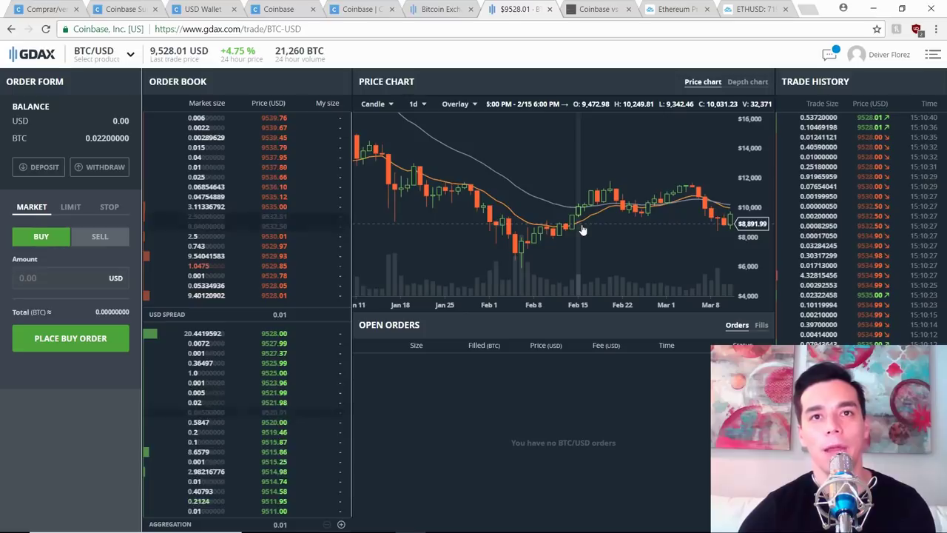
Show the BTC/USD price chart as a line at 30m and 1h intervals, and return it to candles.
mouse_move(373, 105)
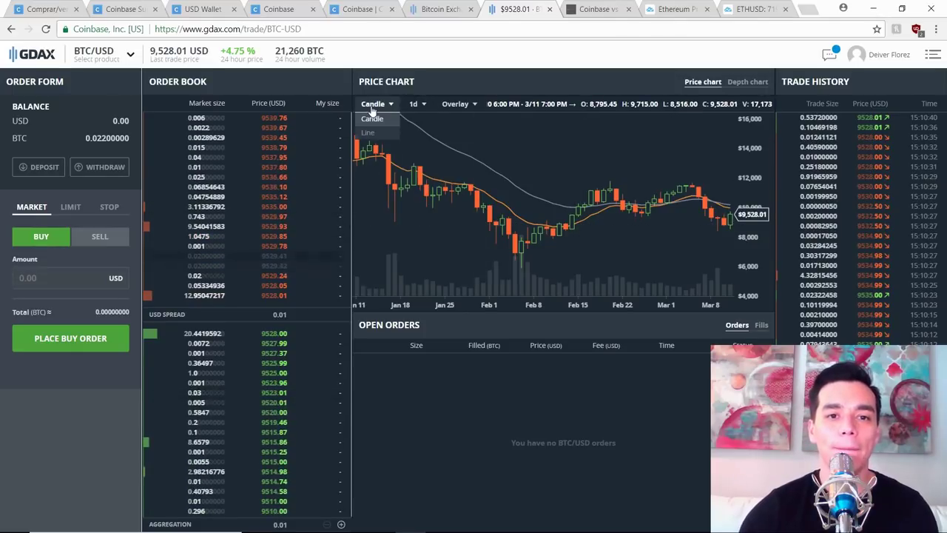
click(376, 135)
mouse_move(408, 104)
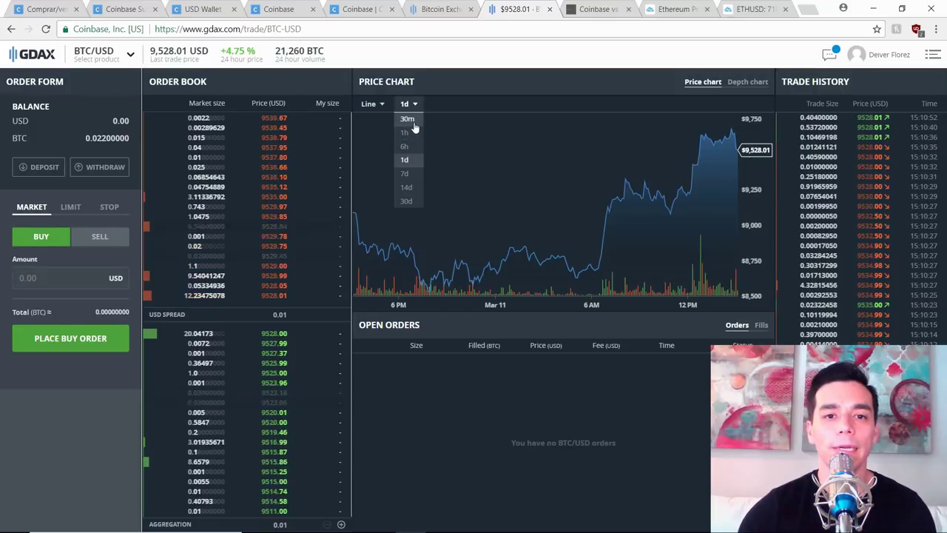
click(411, 122)
click(411, 133)
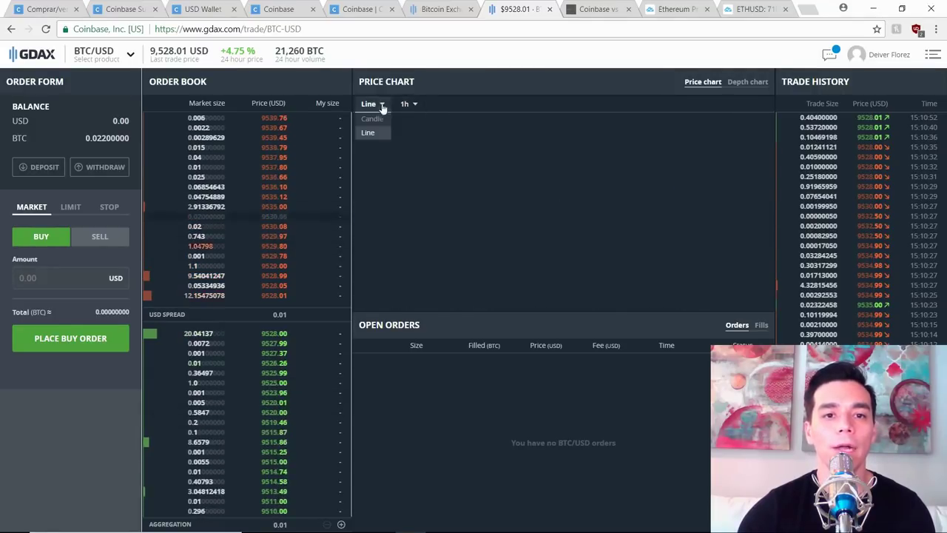
click(373, 118)
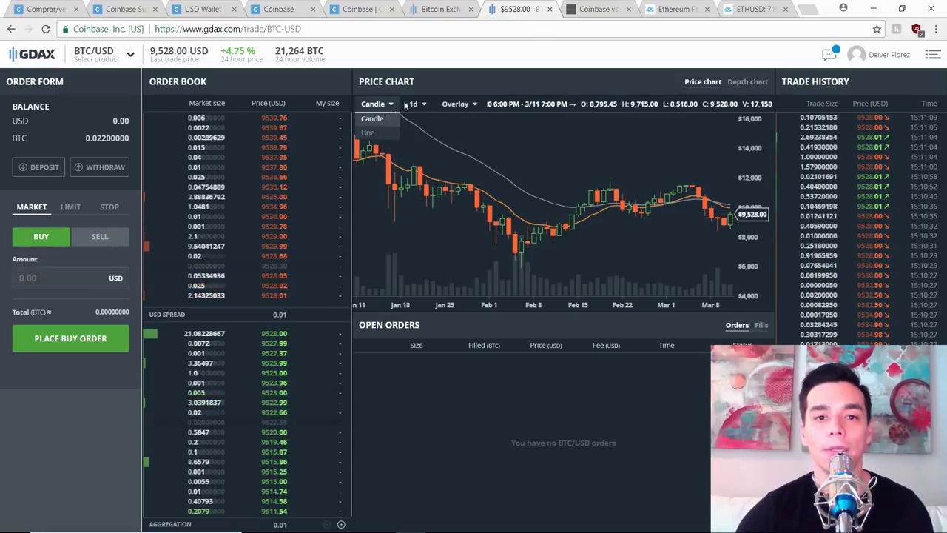
Hide the EMA26 overlay on the price chart and switch to the depth chart.
mouse_move(455, 104)
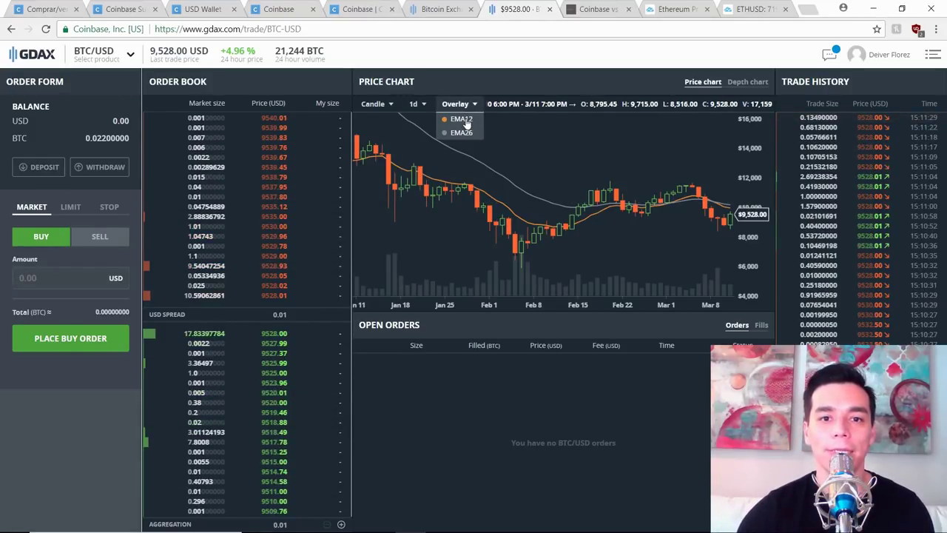
click(468, 134)
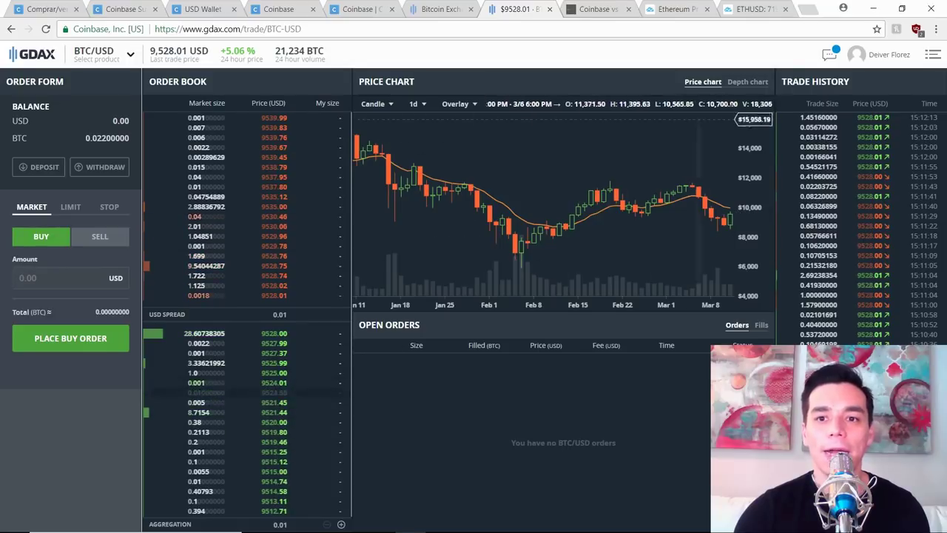
click(738, 83)
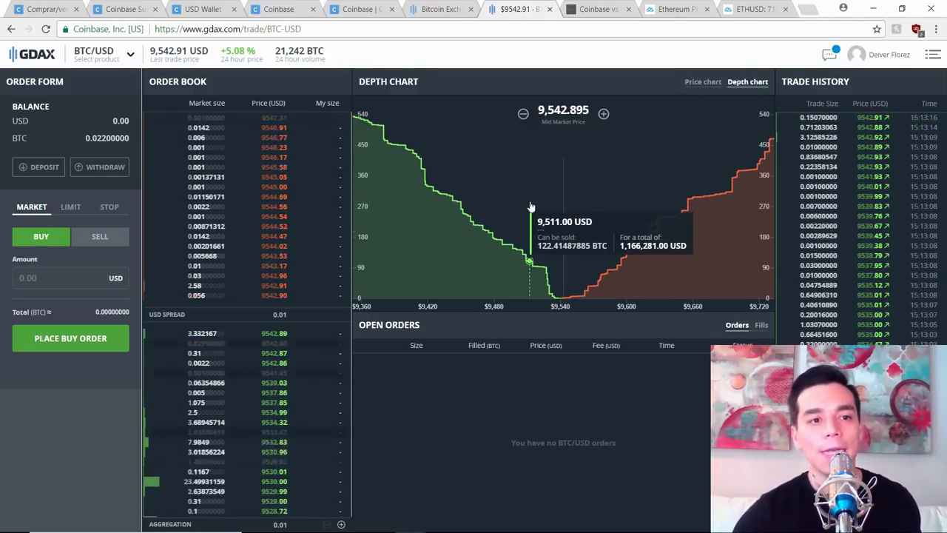
Deposit 200 USD into GDAX from the USD Wallet of the Coinbase account and close the deposit dialog.
click(40, 169)
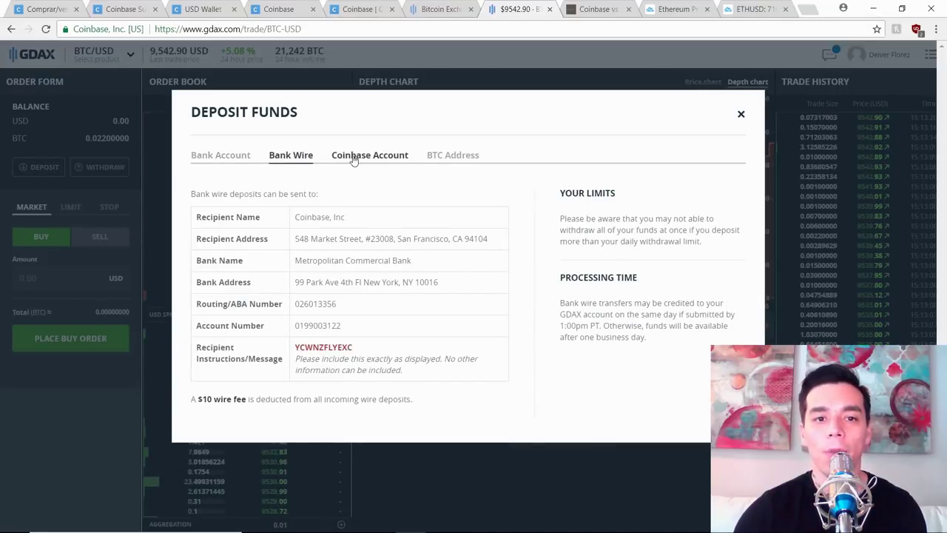
click(359, 159)
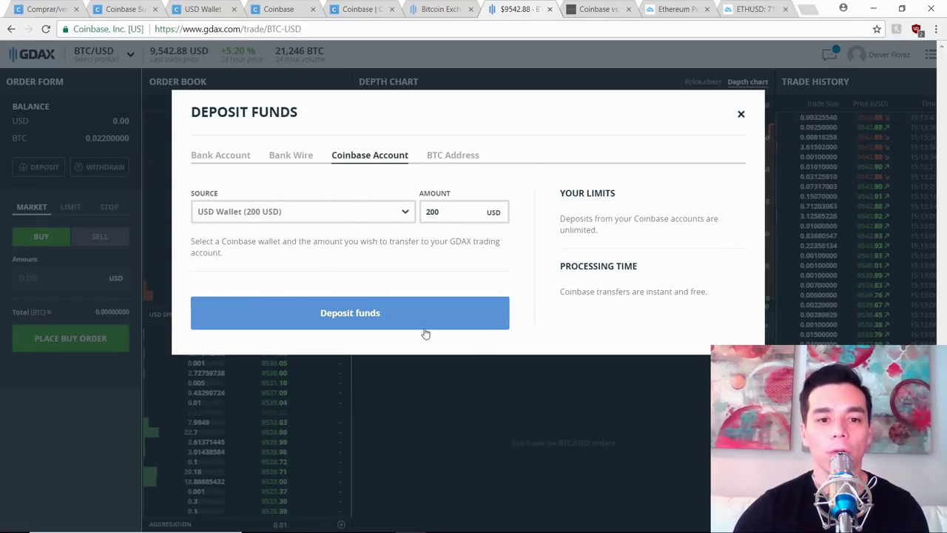
click(377, 325)
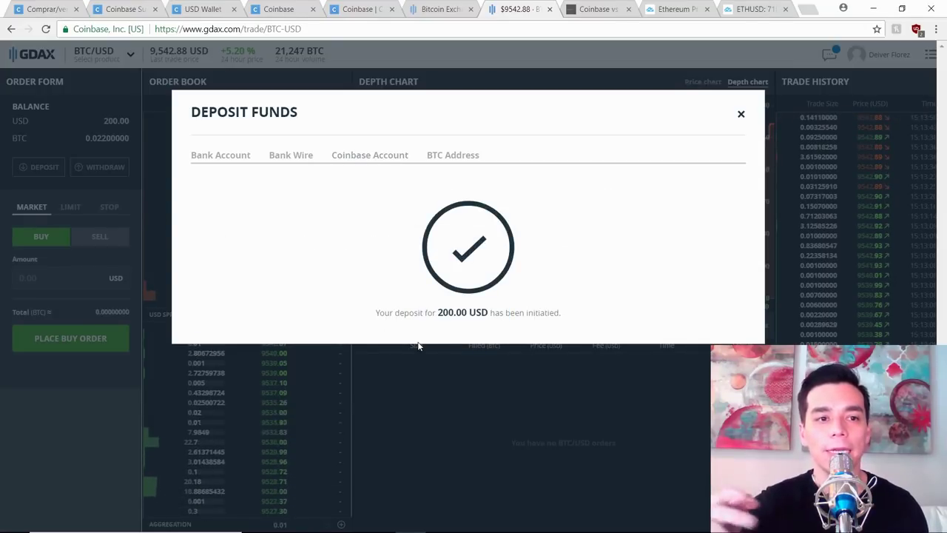
click(742, 115)
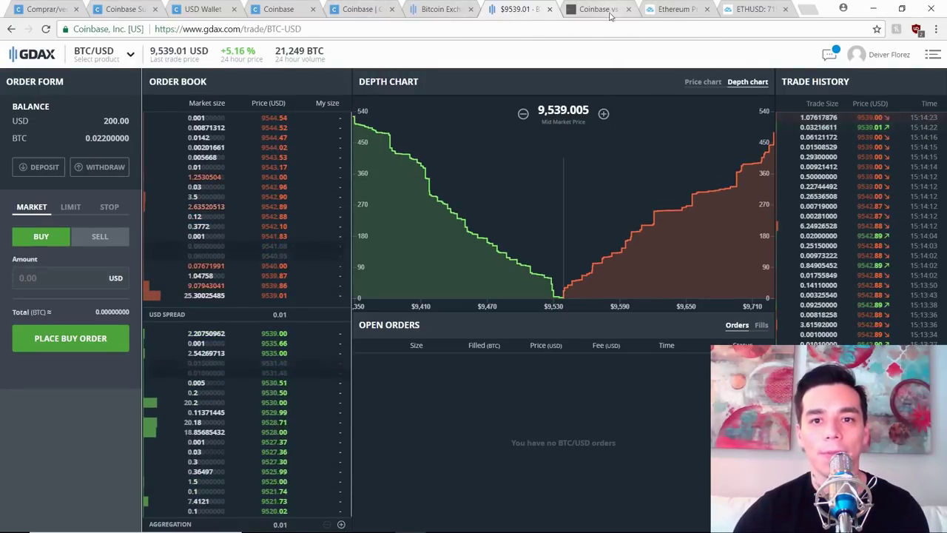
Review the GDAX trading fees for BTC/USD and the CoinCentral article comparing GDAX with Coinbase.
click(933, 54)
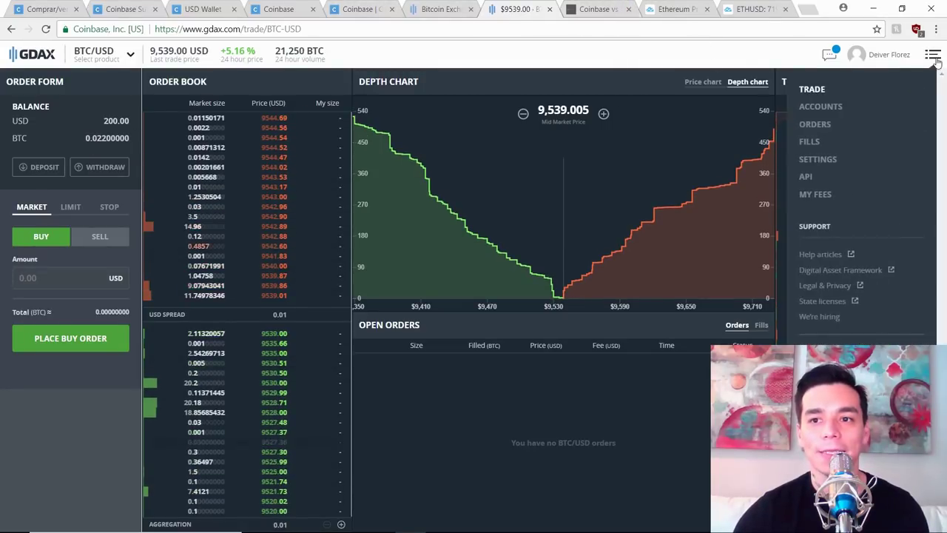
click(815, 194)
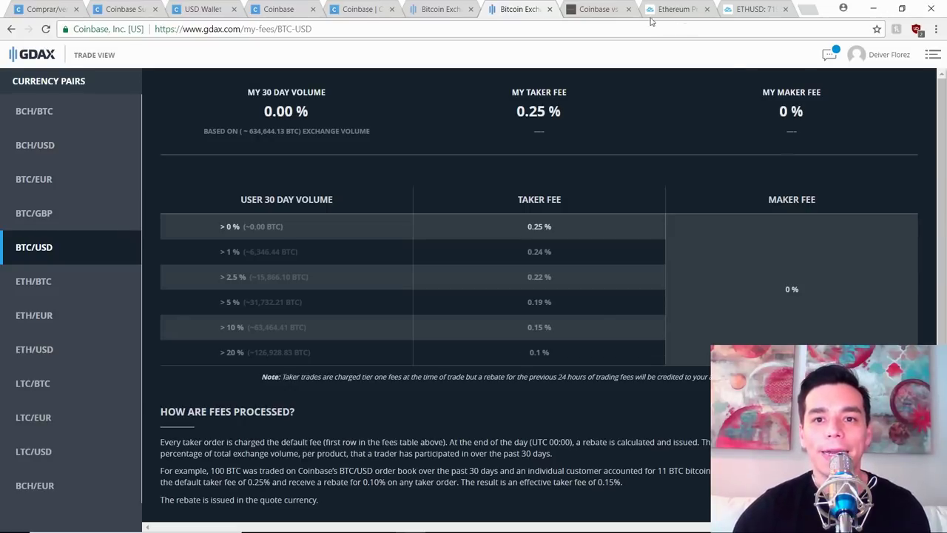
click(585, 9)
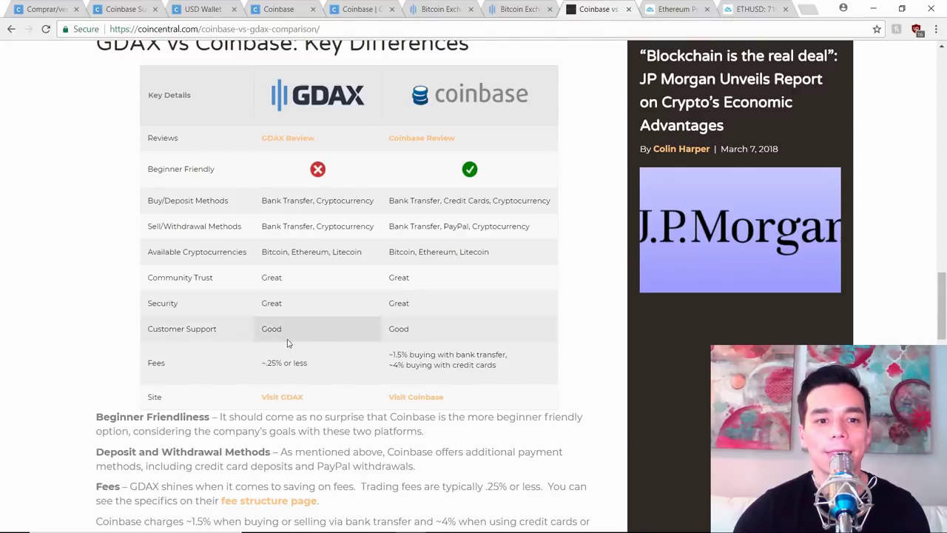